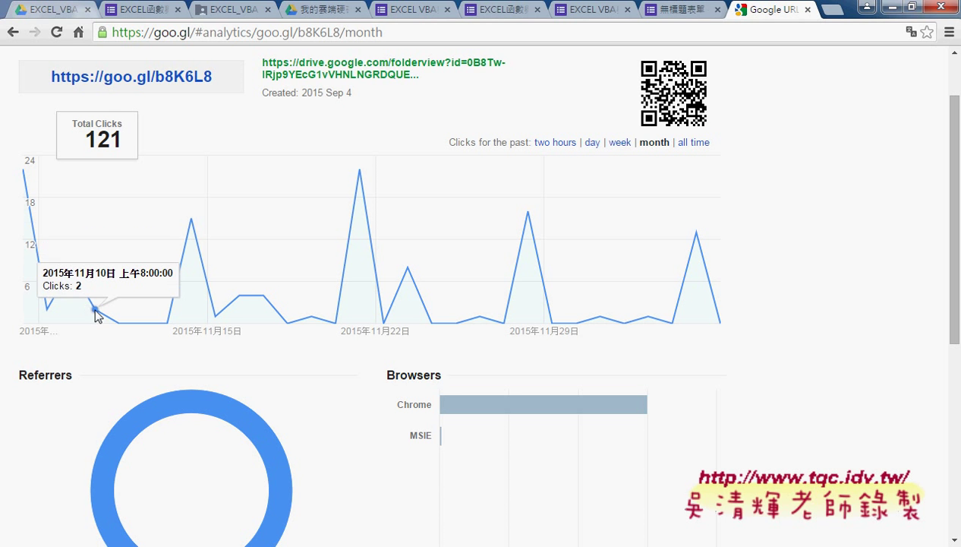
Scroll through the short link's analytics page to review its click stats
{"action": "mouse_move", "coordinate": [190, 226]}
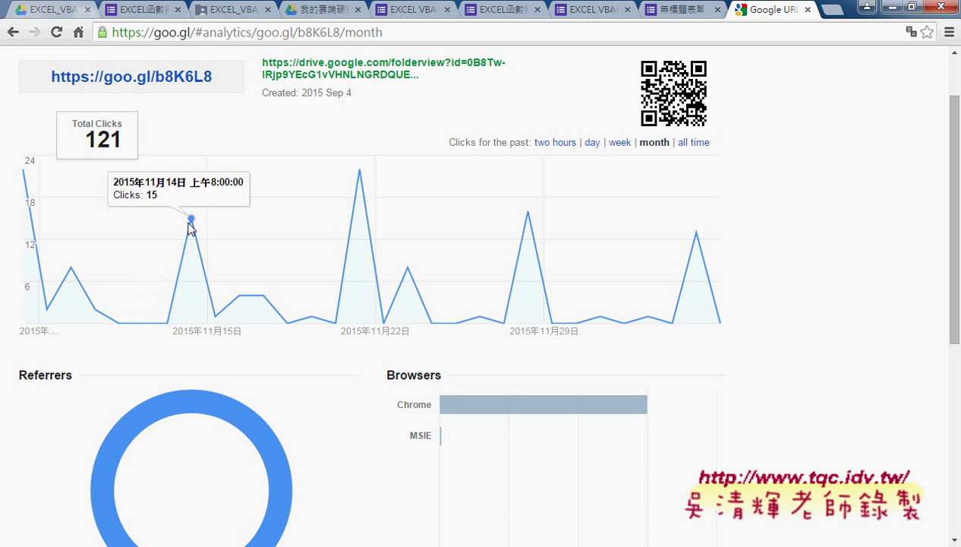
{"action": "mouse_move", "coordinate": [239, 301]}
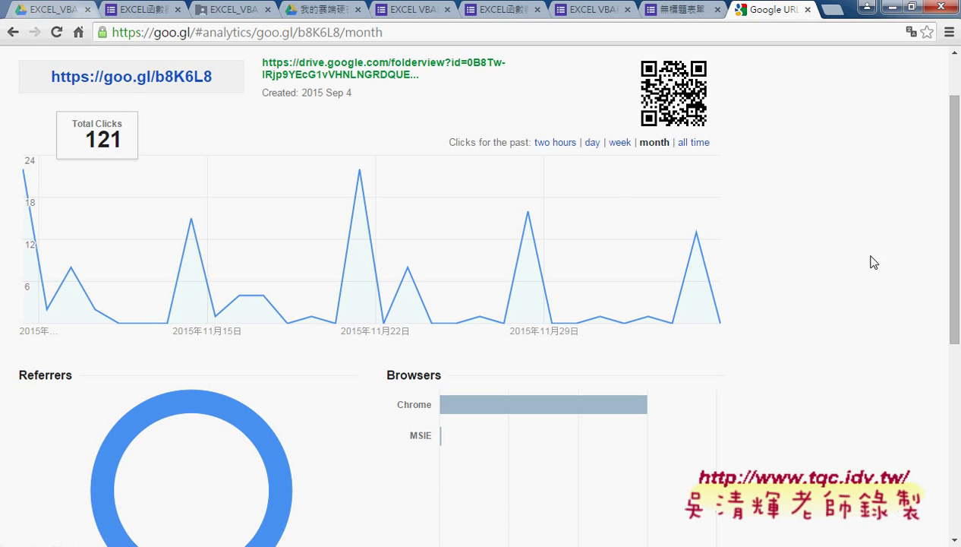
{"action": "scroll", "coordinate": [896, 269], "scroll_direction": "down", "scroll_amount": 3}
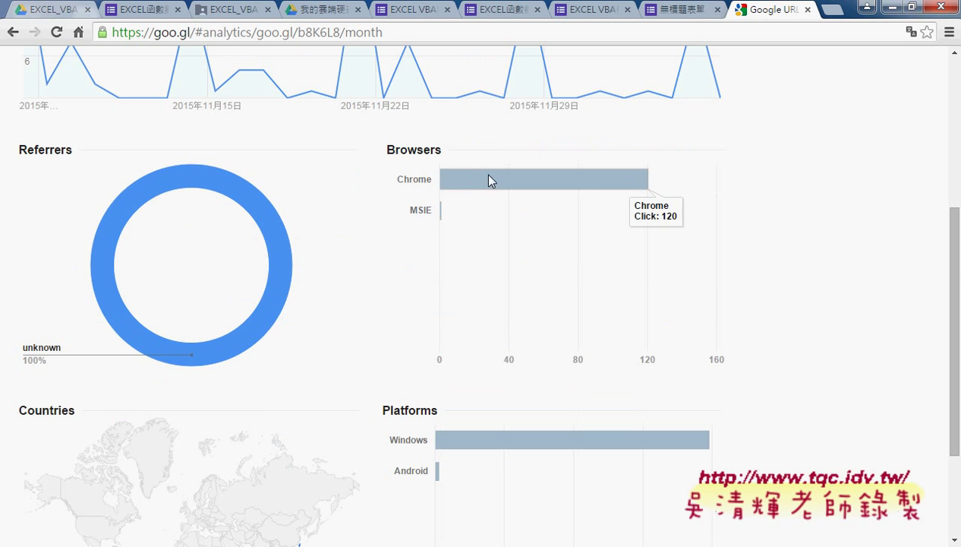
{"action": "left_click_drag", "start_coordinate": [955, 291], "coordinate": [955, 372]}
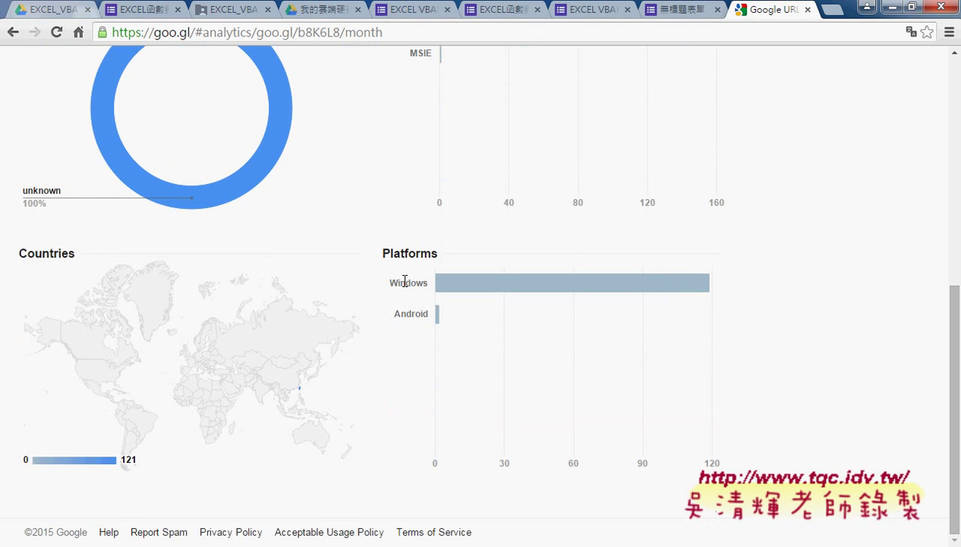
{"action": "mouse_move", "coordinate": [465, 284]}
{"action": "mouse_move", "coordinate": [437, 320]}
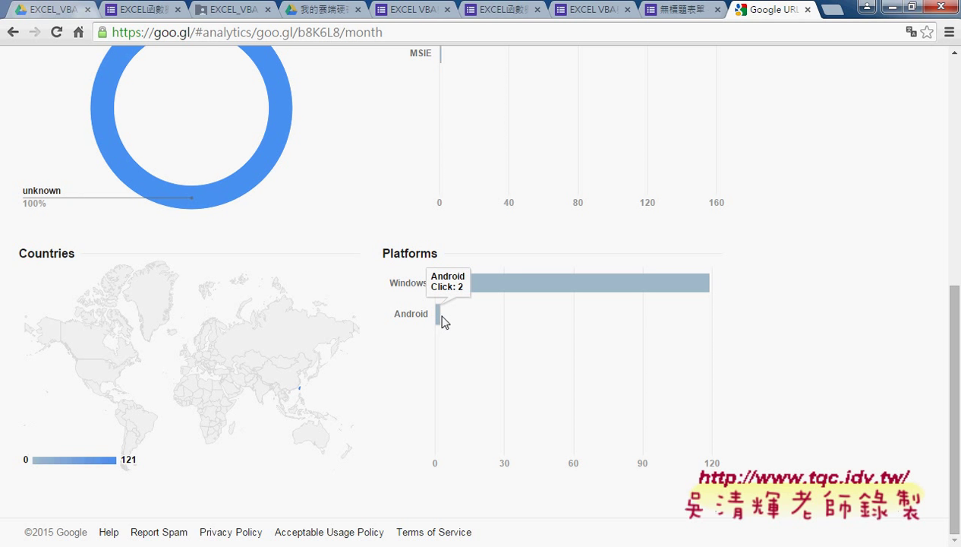
{"action": "mouse_move", "coordinate": [954, 336]}
{"action": "left_mouse_down"}
{"action": "mouse_move", "coordinate": [954, 300]}
{"action": "mouse_move", "coordinate": [873, 81]}
{"action": "left_mouse_up"}
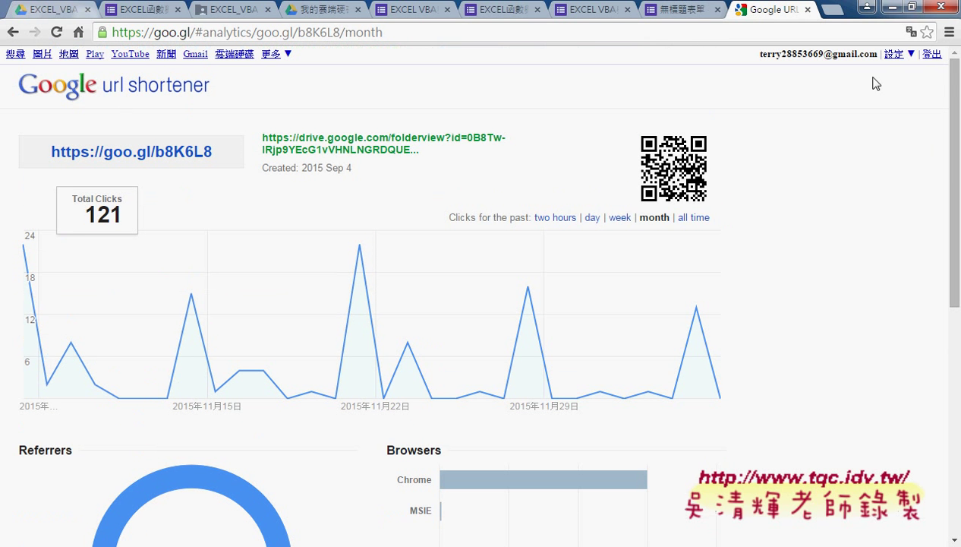
Switch the chart to all-time clicks, review it, and close the analytics
{"action": "left_click", "coordinate": [700, 218]}
{"action": "mouse_move", "coordinate": [955, 174]}
{"action": "left_mouse_down"}
{"action": "mouse_move", "coordinate": [958, 426]}
{"action": "mouse_move", "coordinate": [957, 252]}
{"action": "left_mouse_up"}
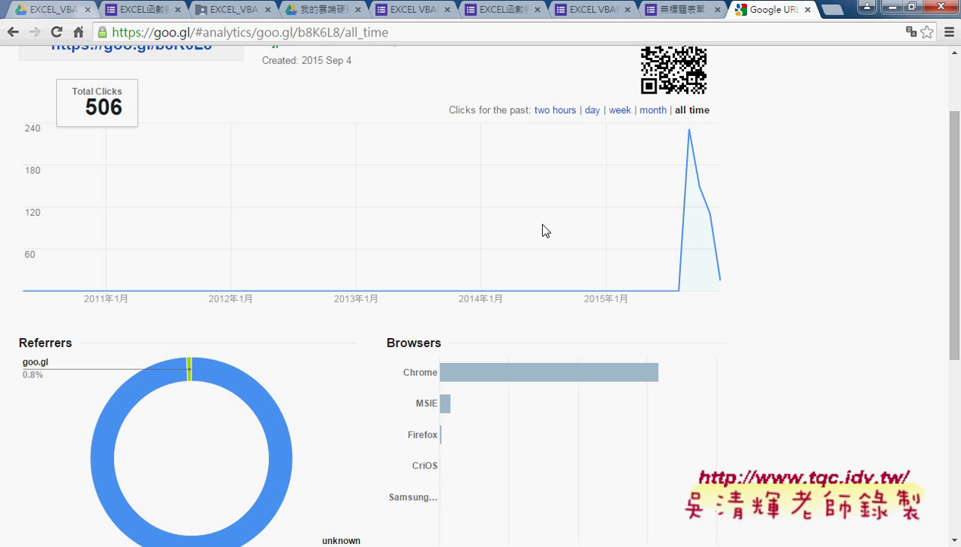
{"action": "left_click", "coordinate": [808, 10]}
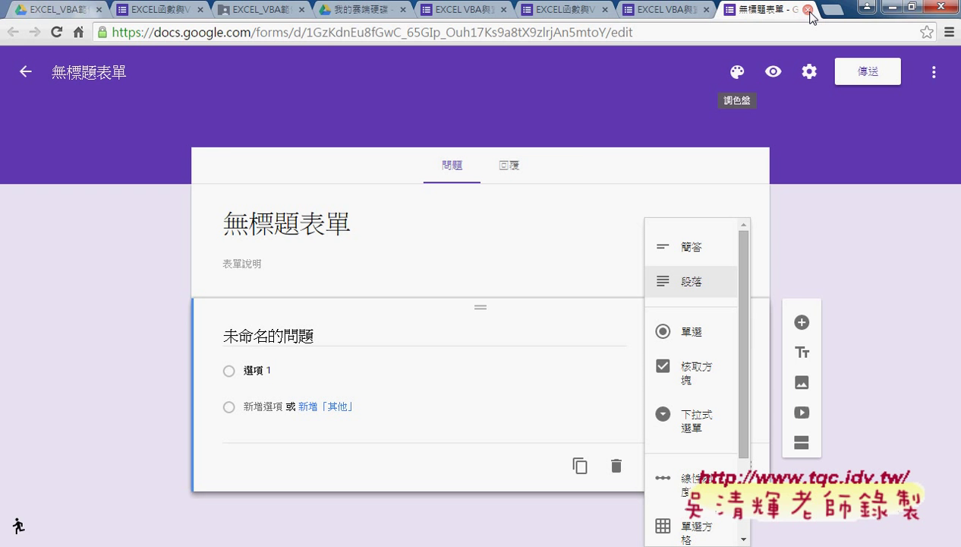
Close 無標題表單 and open the EXCEL函數與VBA設計(104) form's 回覆 (28) responses
{"action": "left_click", "coordinate": [808, 10]}
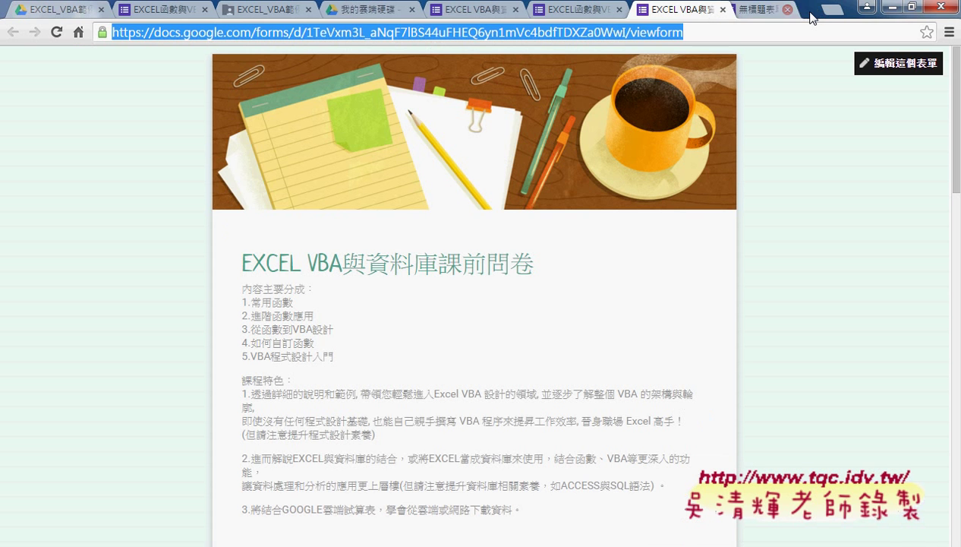
{"action": "left_click", "coordinate": [885, 65]}
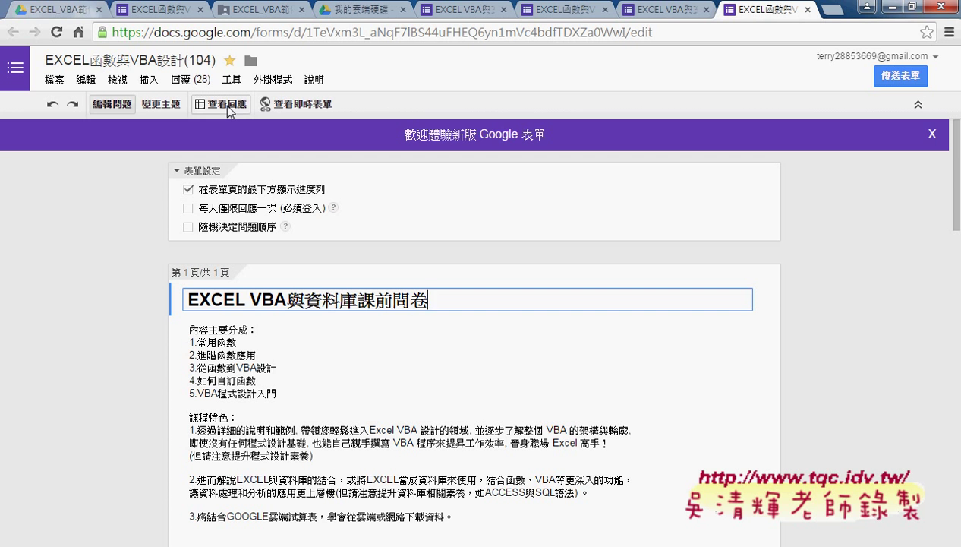
{"action": "left_click", "coordinate": [229, 108]}
{"action": "left_click_drag", "start_coordinate": [194, 83], "coordinate": [195, 72]}
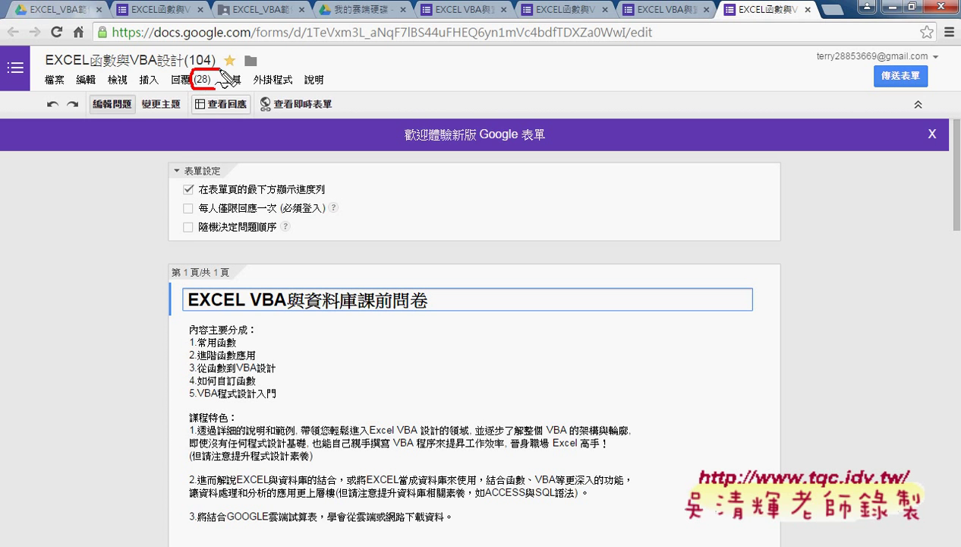
{"action": "left_click_drag", "start_coordinate": [313, 69], "coordinate": [231, 85]}
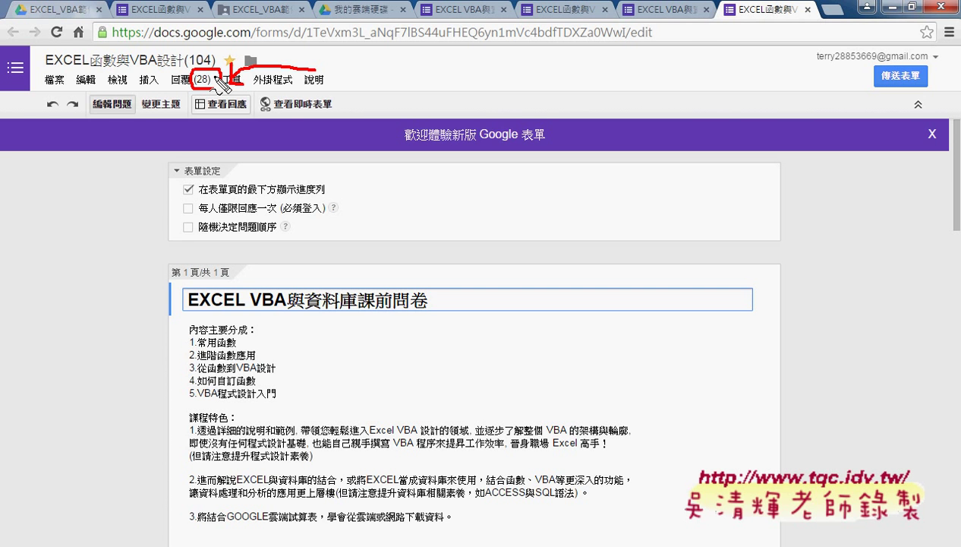
{"action": "key", "text": "Escape"}
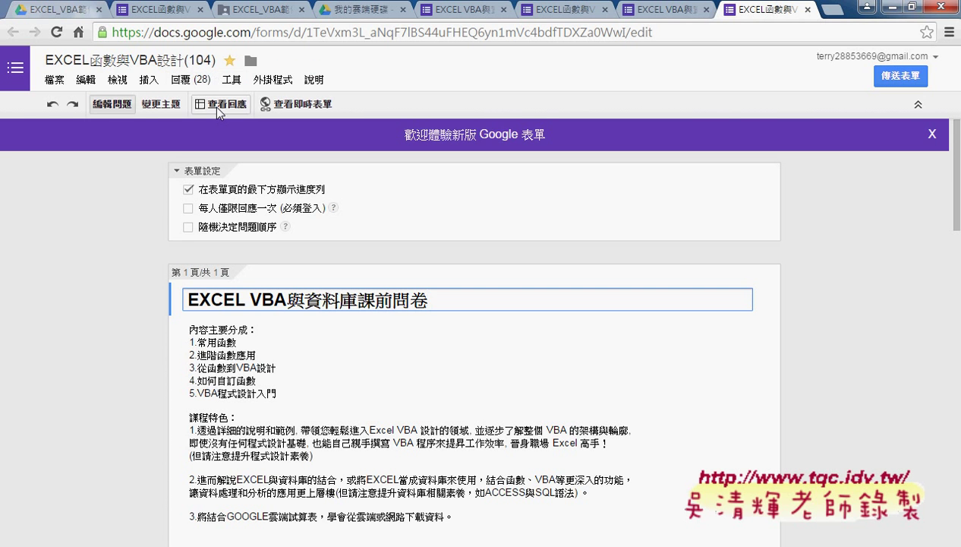
Open the responses spreadsheet, hide column B of names, and select cell E4
{"action": "left_click", "coordinate": [217, 110]}
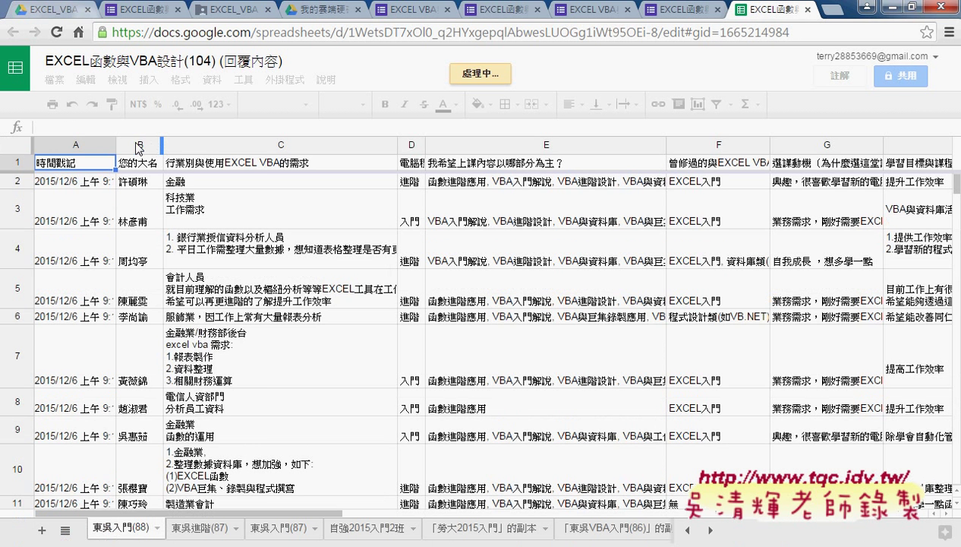
{"action": "right_click", "coordinate": [137, 145]}
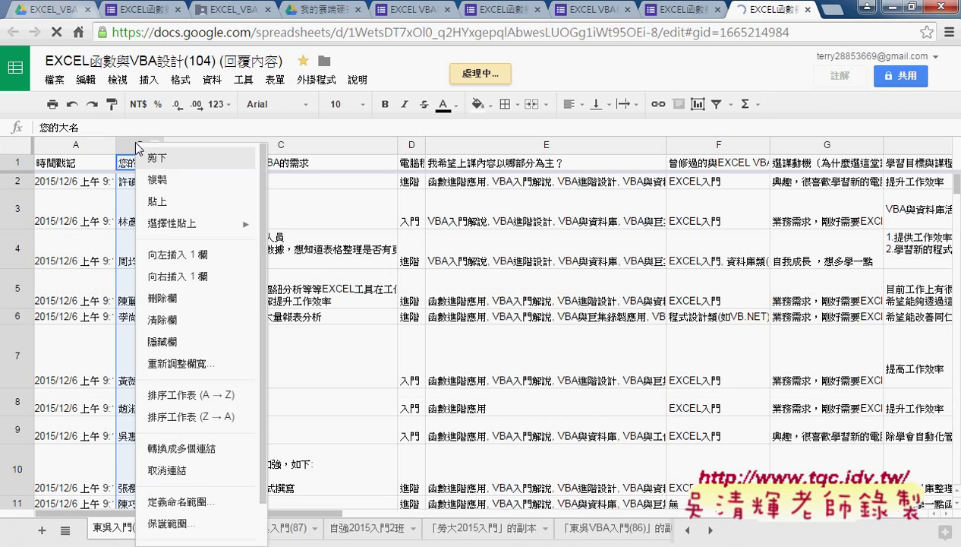
{"action": "right_click", "coordinate": [138, 149]}
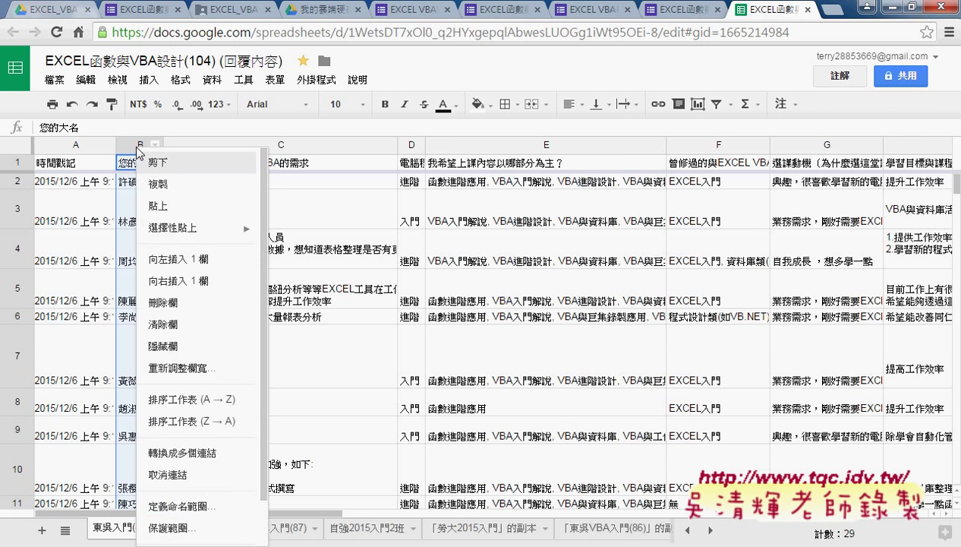
{"action": "left_click", "coordinate": [166, 345]}
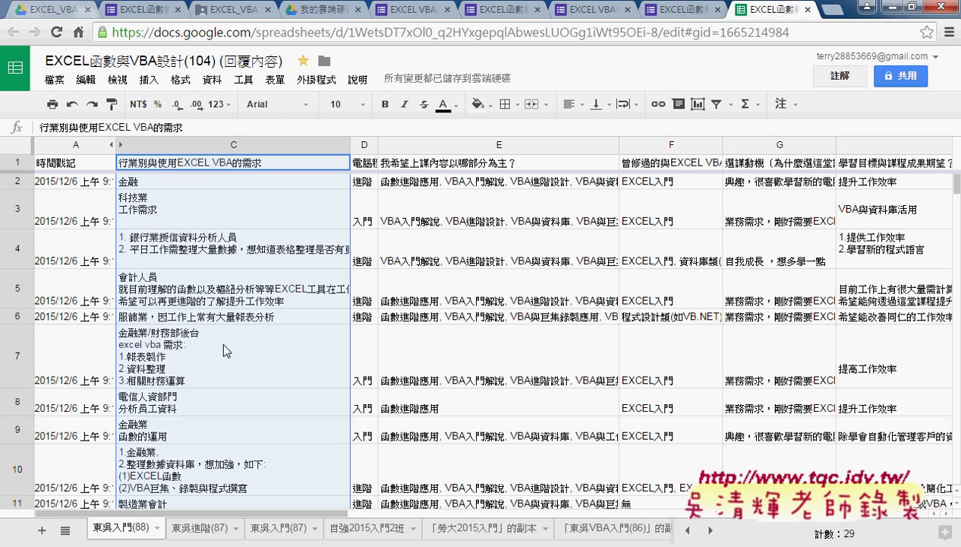
{"action": "scroll", "coordinate": [224, 347], "scroll_direction": "down", "scroll_amount": 1}
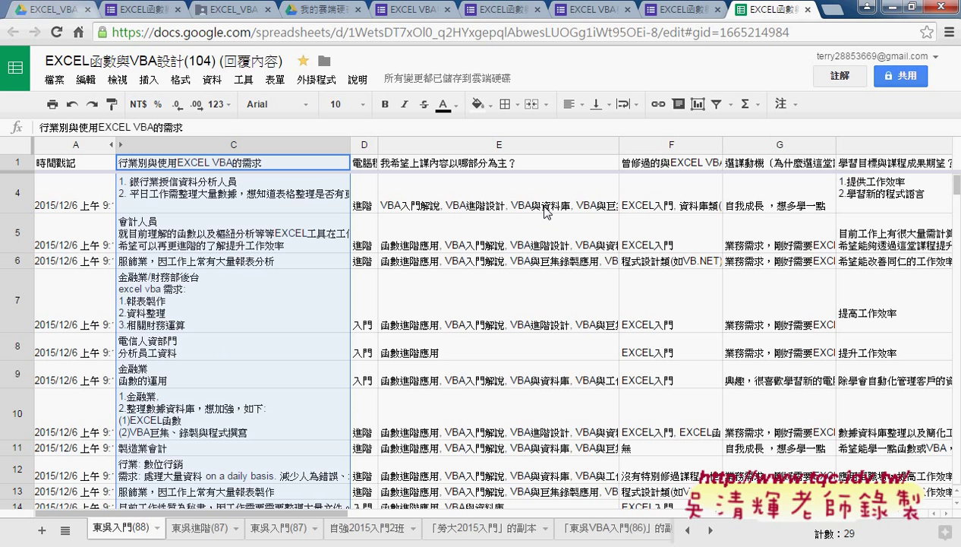
{"action": "left_click", "coordinate": [546, 213]}
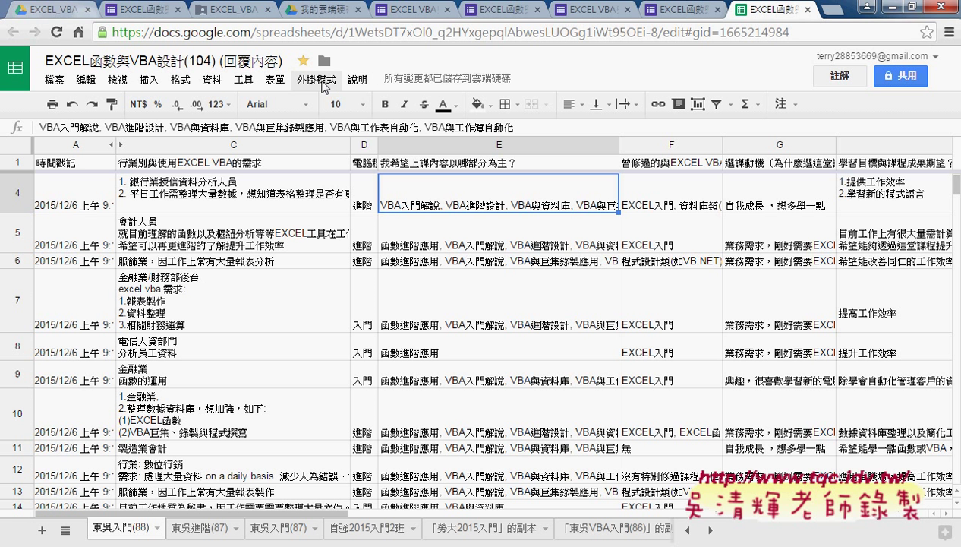
{"action": "left_click", "coordinate": [324, 85]}
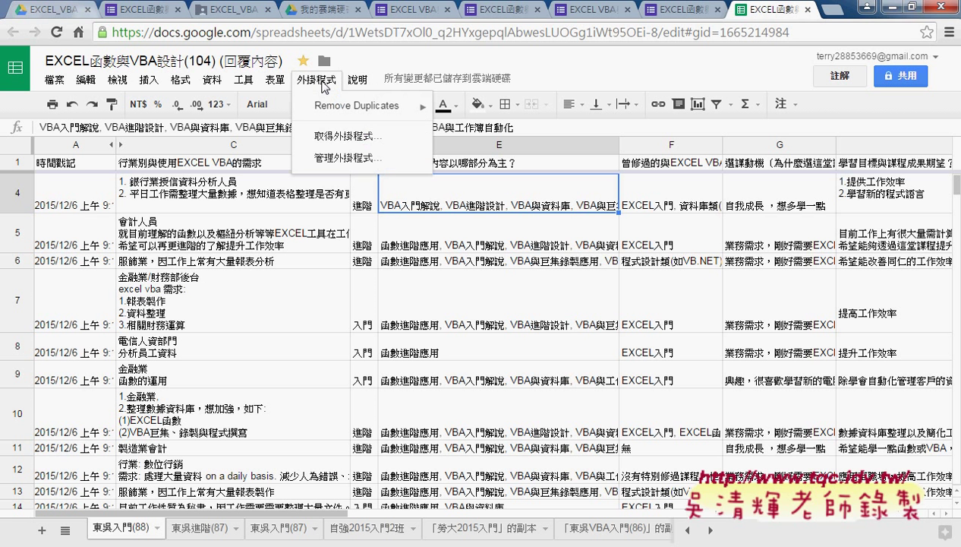
{"action": "left_click", "coordinate": [275, 79]}
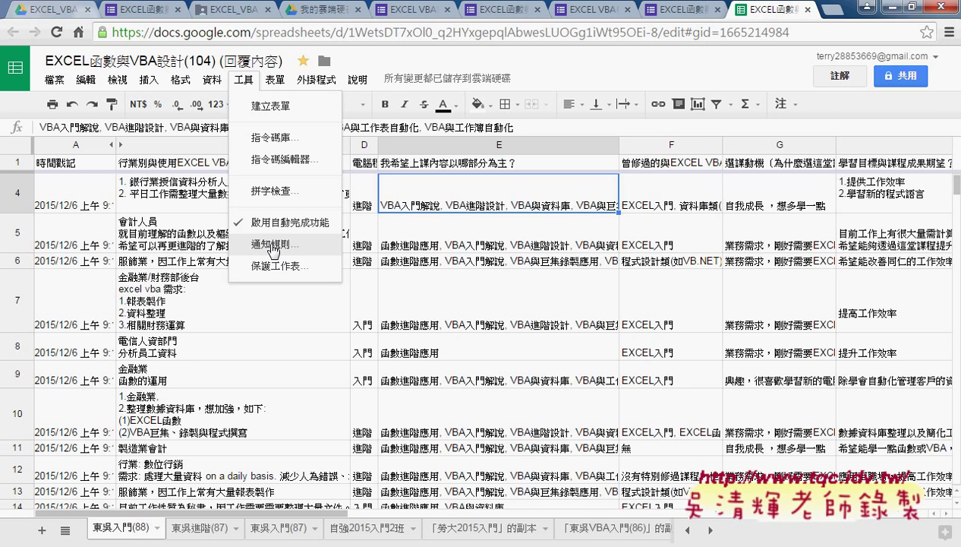
{"action": "left_click", "coordinate": [274, 244]}
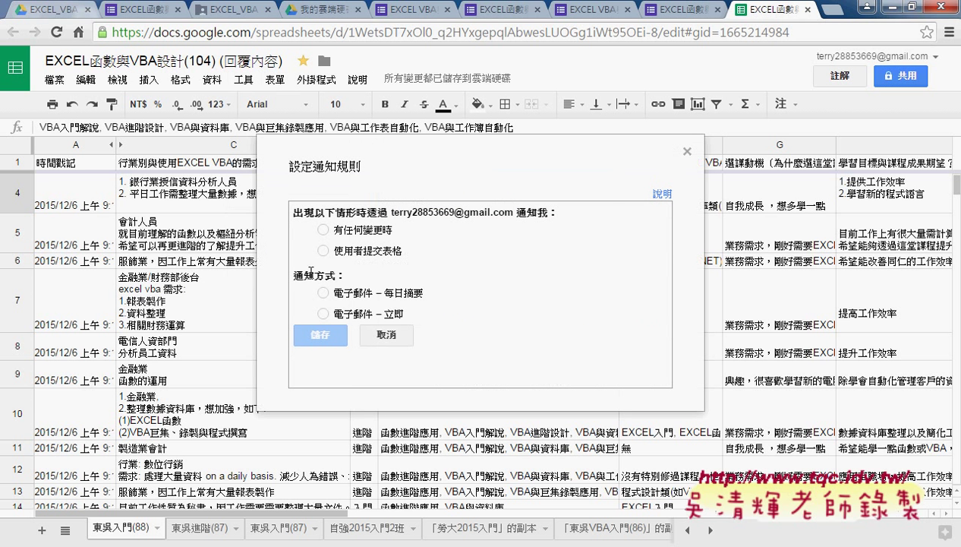
{"action": "left_click", "coordinate": [328, 318]}
{"action": "left_click", "coordinate": [687, 153]}
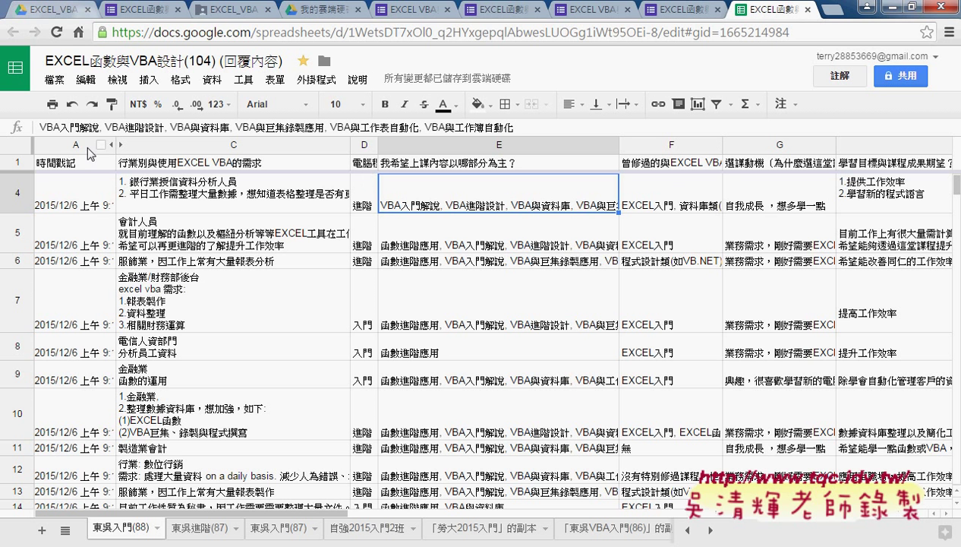
Download the sheet as Microsoft Excel (.xlsx) and bring up the downloaded file's options
{"action": "left_click", "coordinate": [54, 80]}
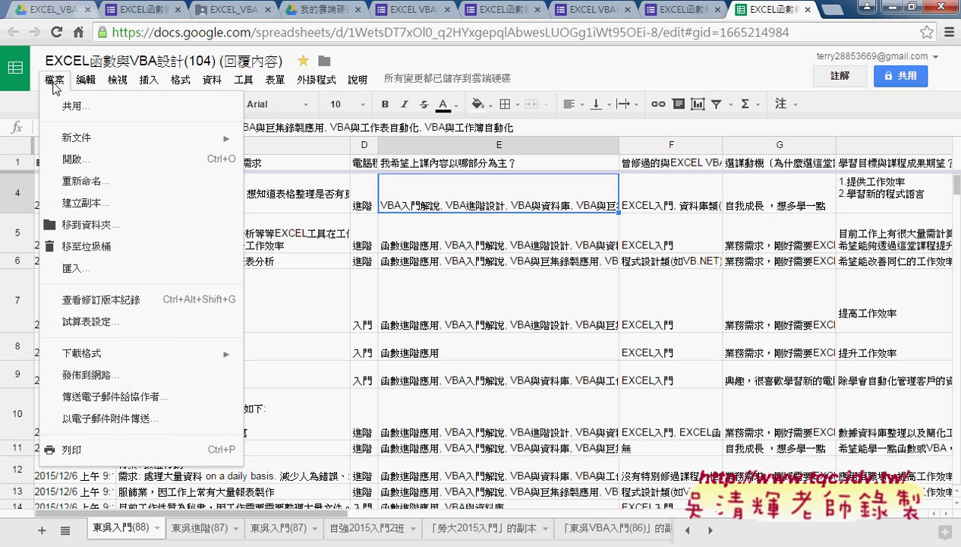
{"action": "mouse_move", "coordinate": [75, 361]}
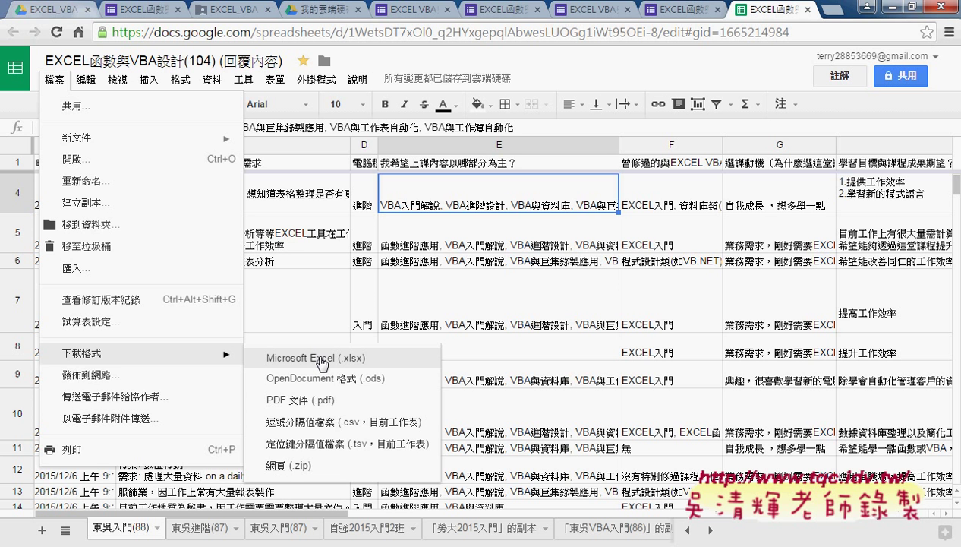
{"action": "left_click", "coordinate": [322, 365]}
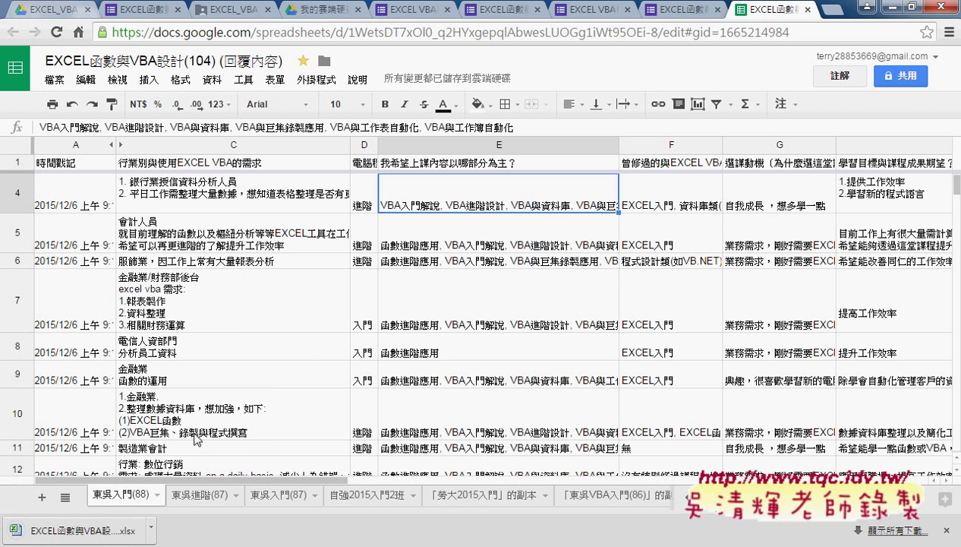
{"action": "left_click", "coordinate": [153, 528]}
Open the downloaded .xlsx in Excel, enable editing, then close the workbook
{"action": "left_click", "coordinate": [198, 436]}
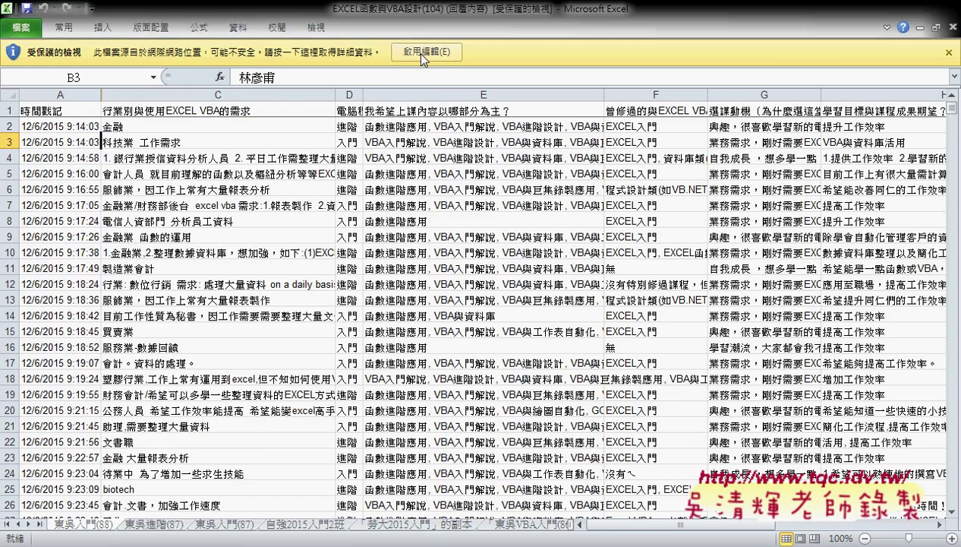
{"action": "left_click", "coordinate": [422, 53]}
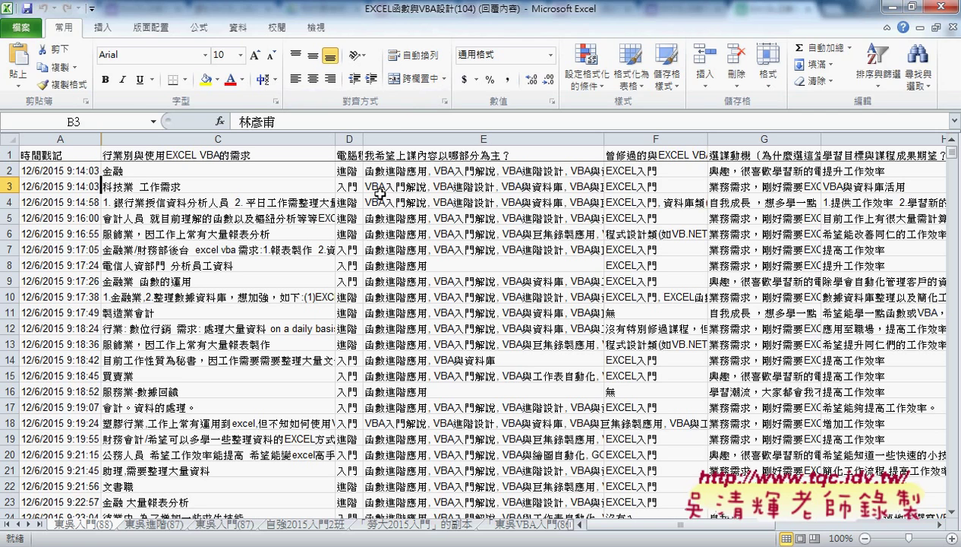
{"action": "left_click", "coordinate": [942, 9]}
Select cell A4 in the Google Sheets response sheet
{"action": "left_click", "coordinate": [74, 198]}
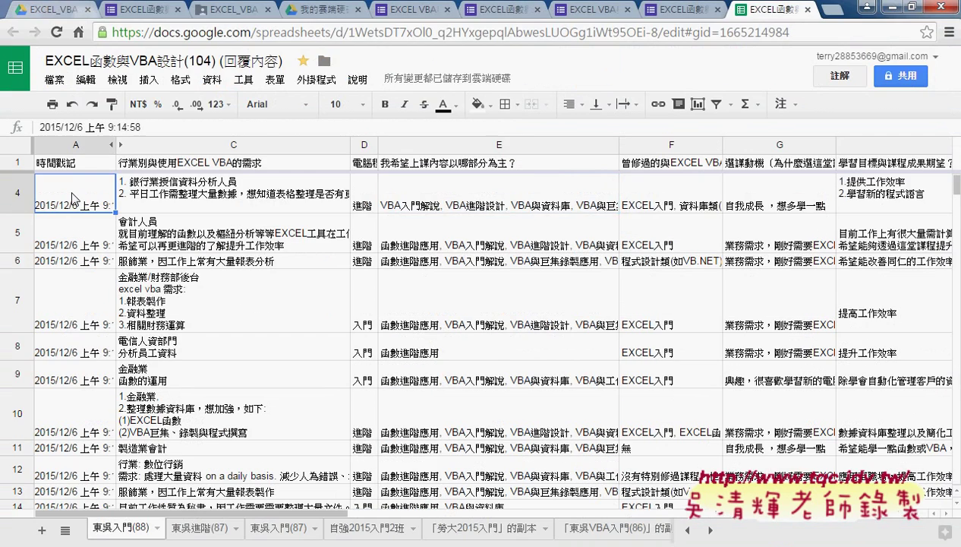